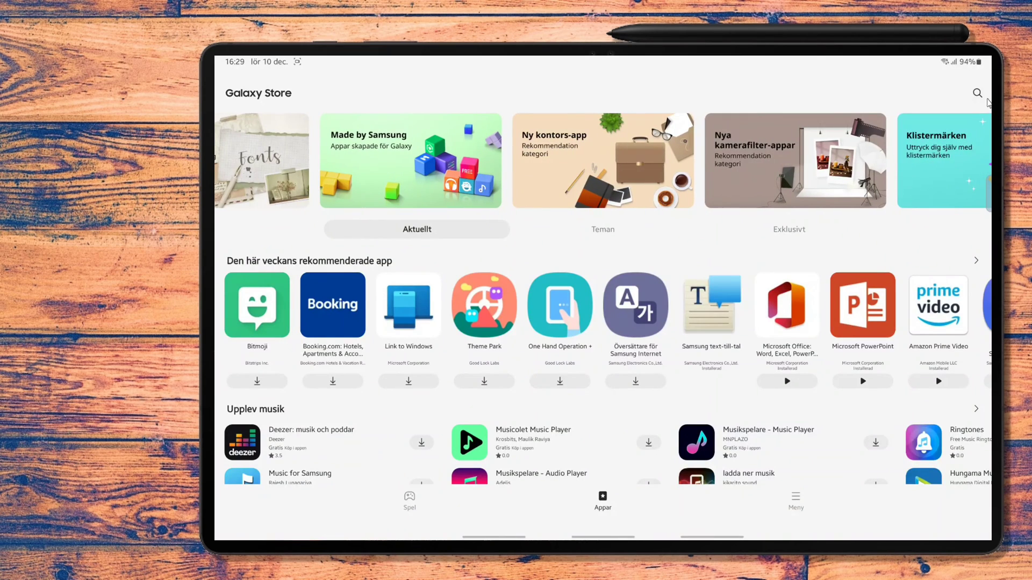
Step: Search Galaxy Store for 'Good lock' to find the Good Lock Labs app
left_click(977, 94)
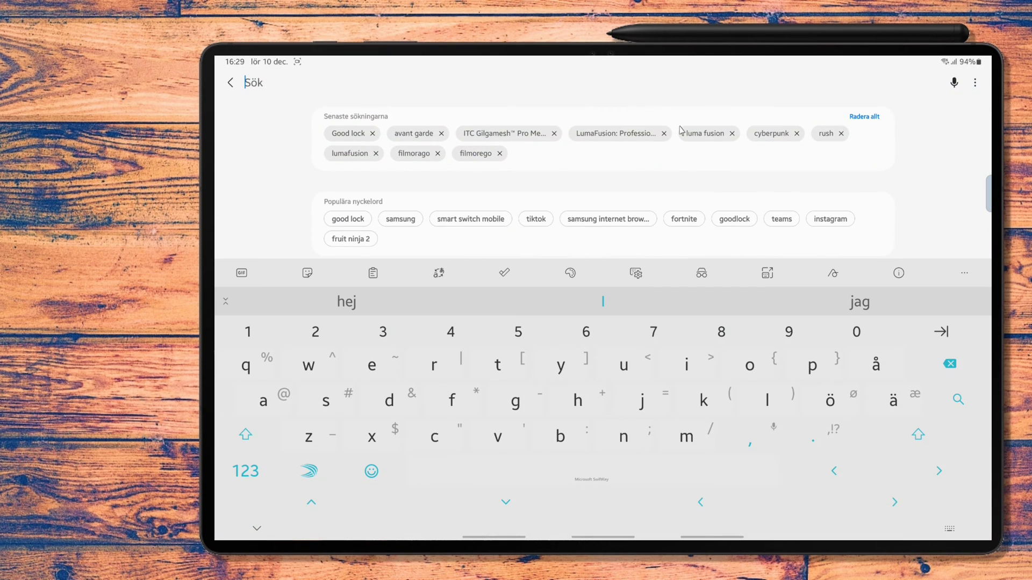
type("Good ")
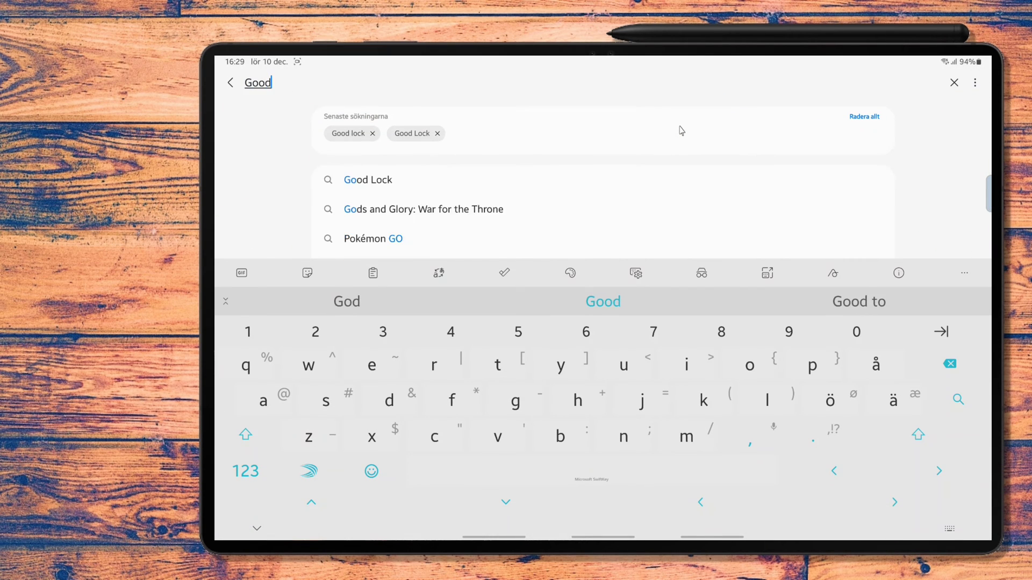
type("lock")
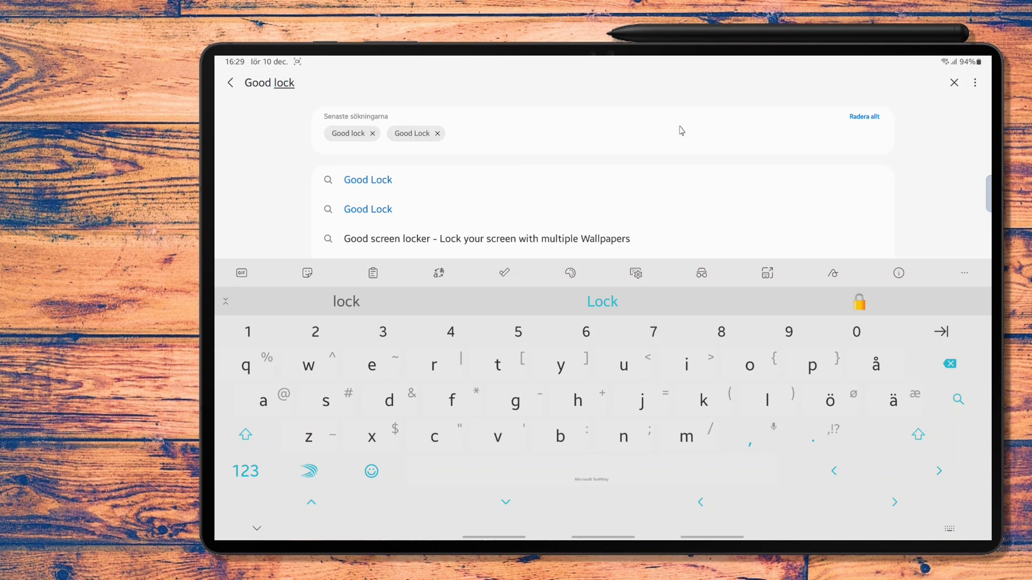
key("Return")
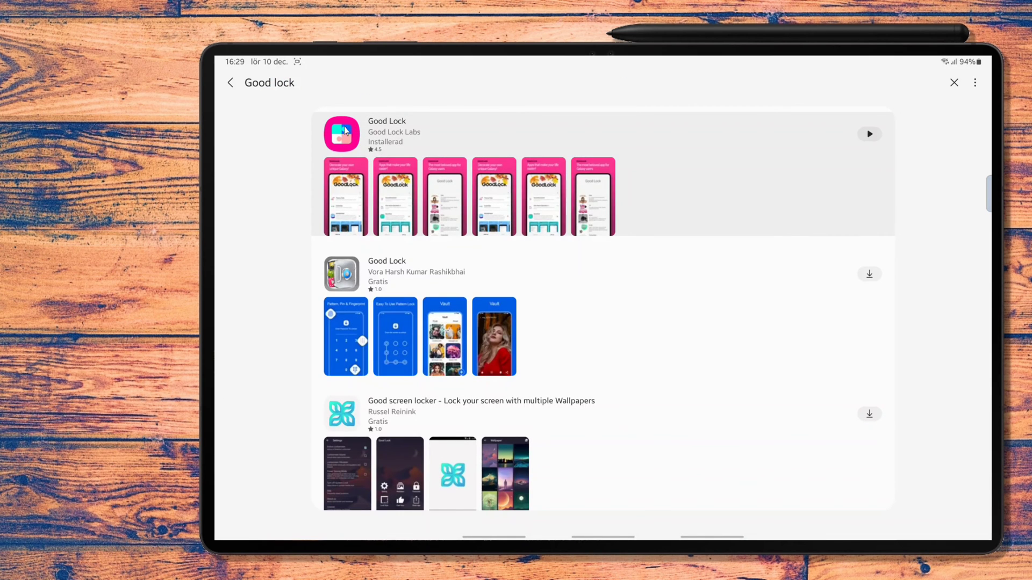
left_click(345, 141)
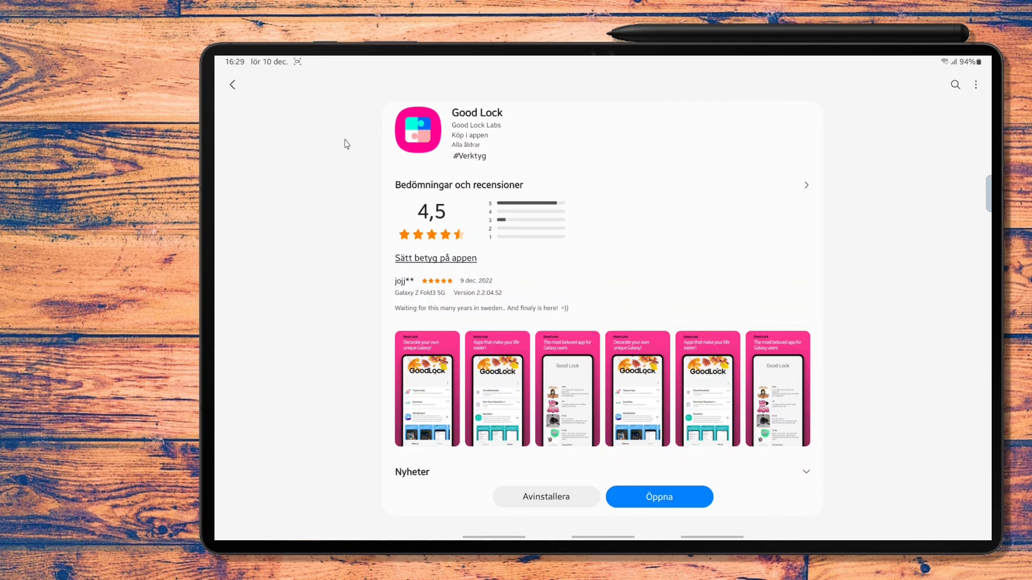
left_click(428, 389)
scroll(655, 338, "down", 1)
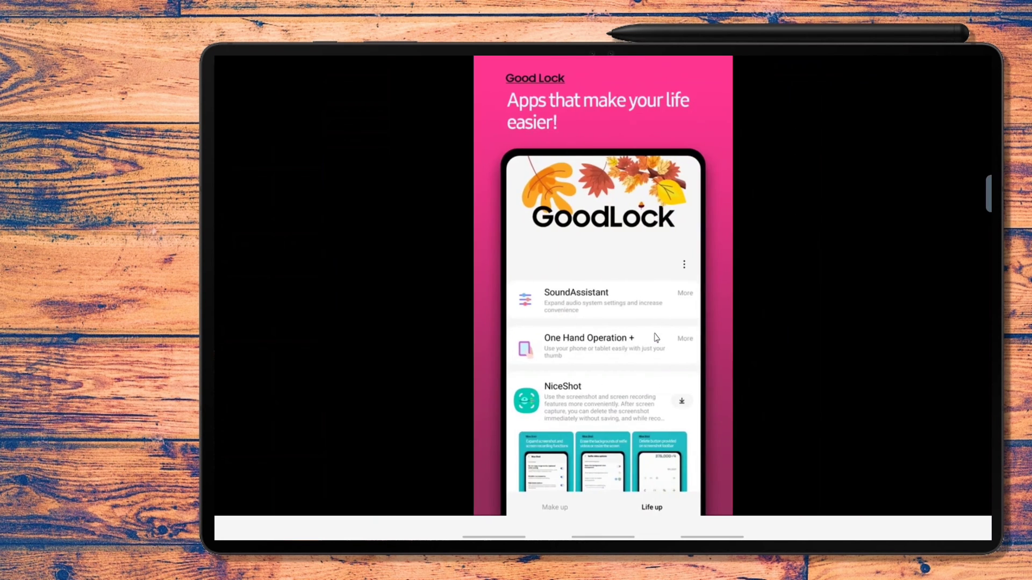
scroll(656, 337, "down", 1)
scroll(656, 337, "down", 1)
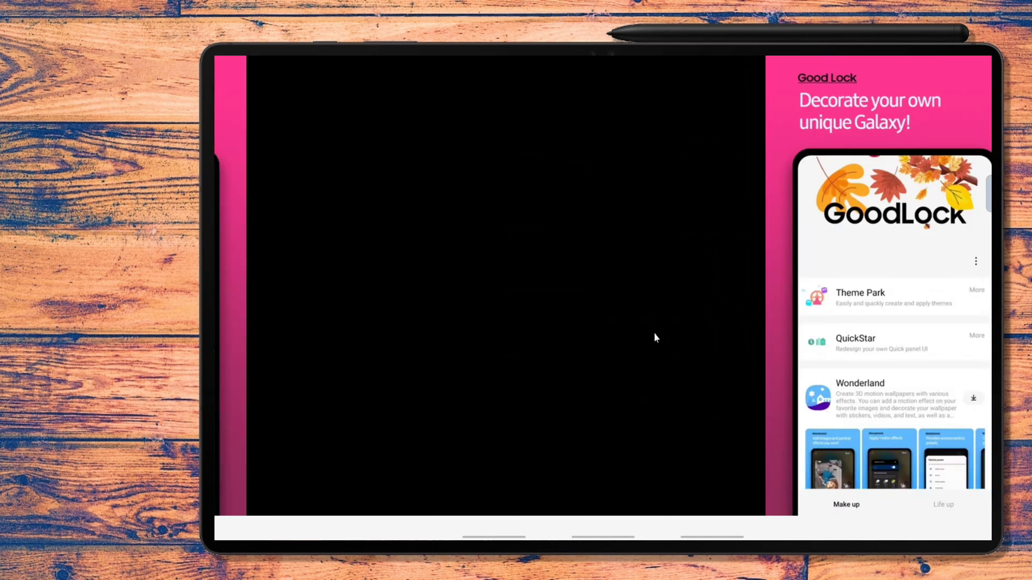
scroll(654, 338, "down", 1)
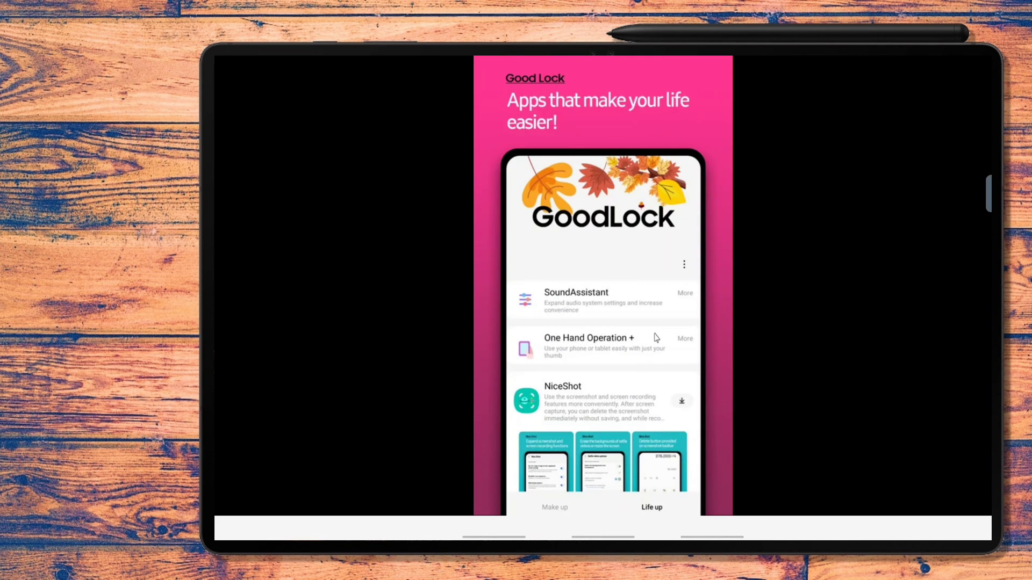
right_click(655, 337)
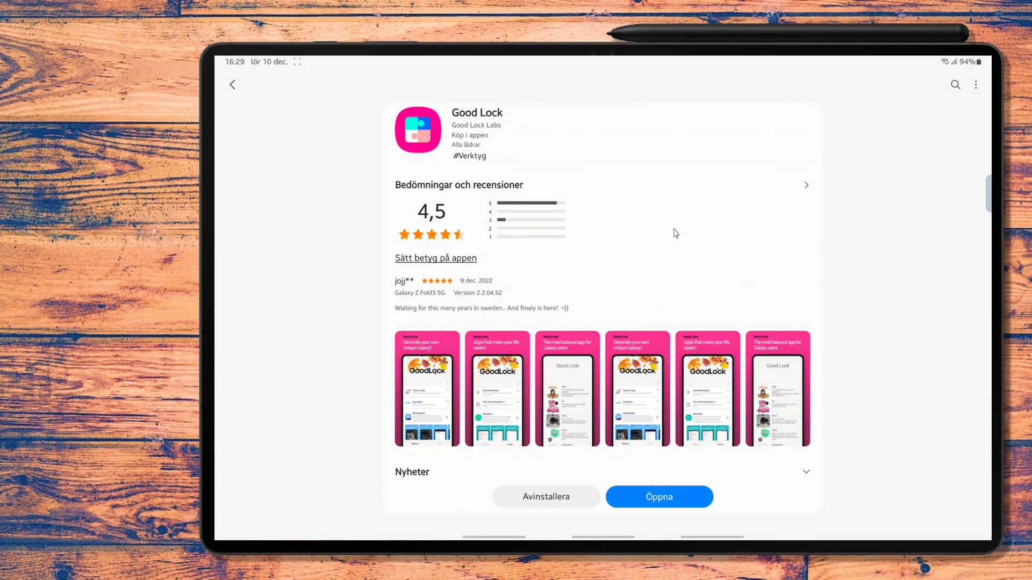
Step: Launch Good Lock from its store page and browse the module list, ending at Theme Park
left_click(662, 495)
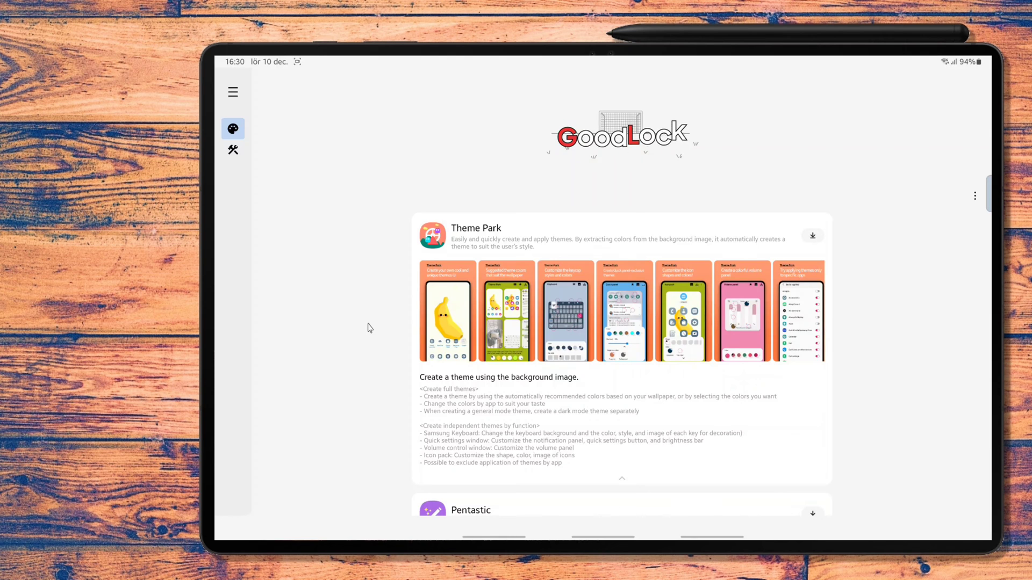
scroll(584, 370, "down", 10)
scroll(585, 374, "up", 5)
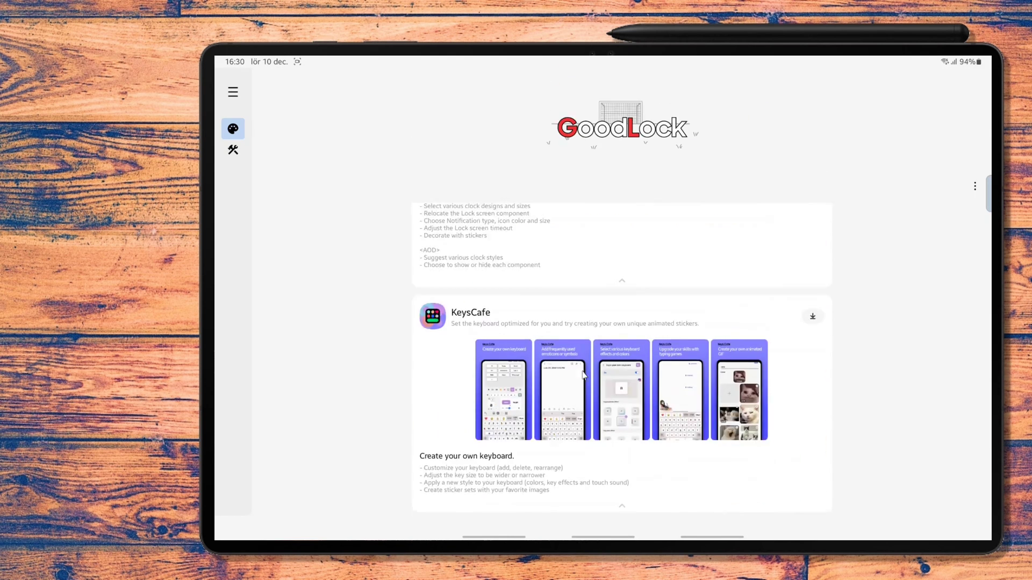
scroll(585, 373, "up", 5)
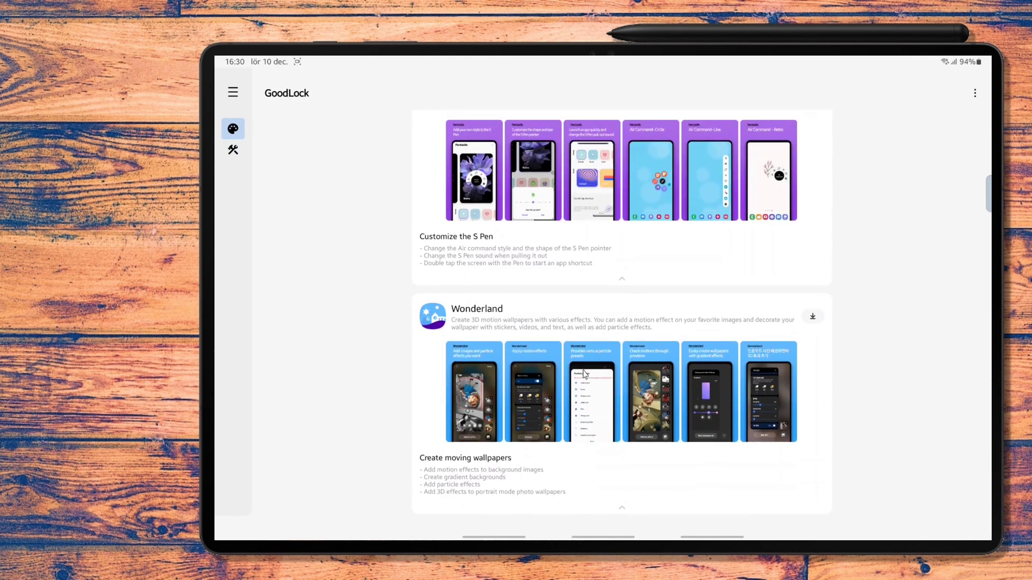
scroll(585, 373, "down", 7)
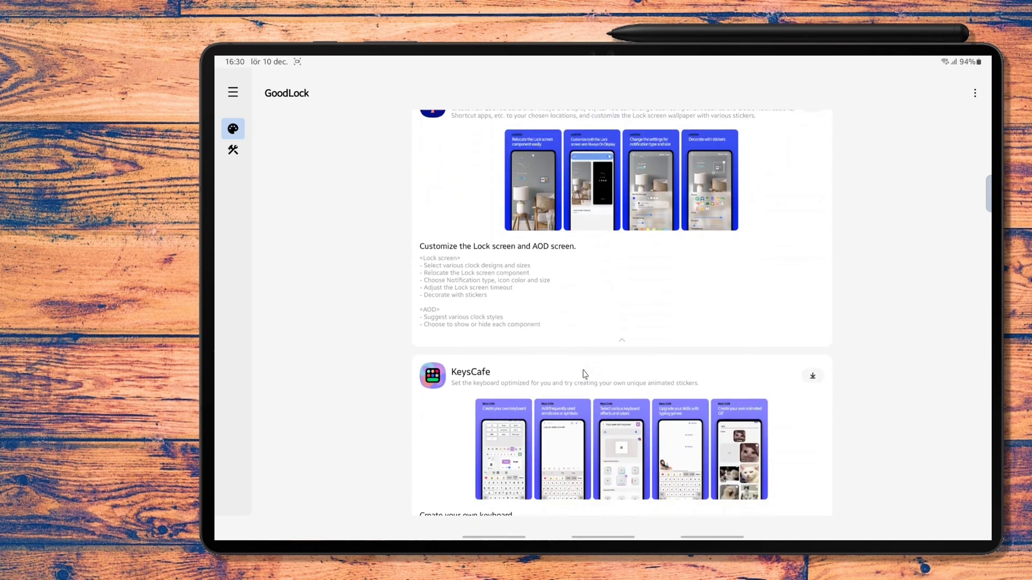
scroll(585, 374, "down", 3)
scroll(585, 375, "up", 10)
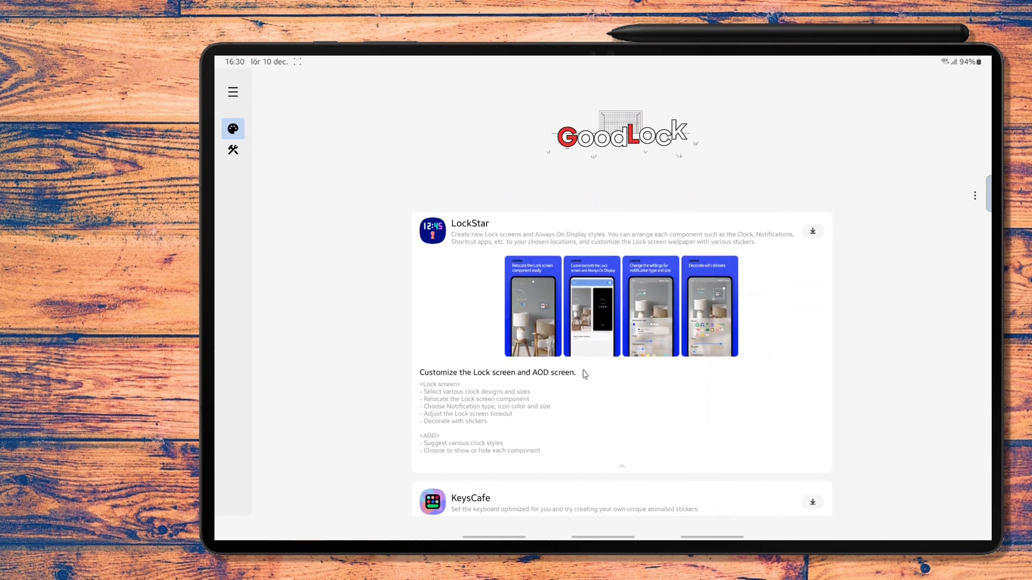
scroll(585, 375, "up", 5)
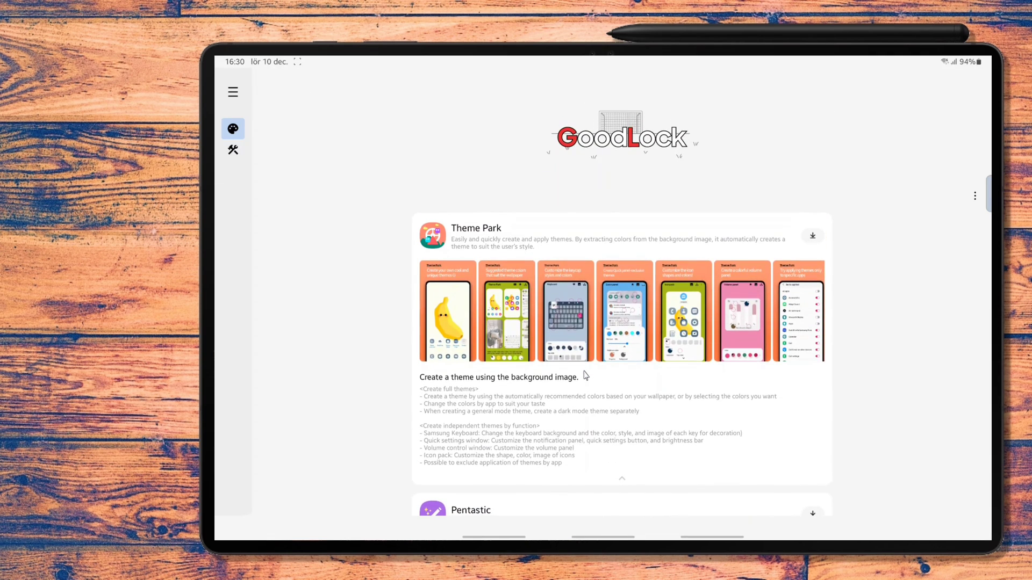
Step: In Good Lock's utilities list, open Routines+ and view the Samsung DeX routine's details
left_click(237, 153)
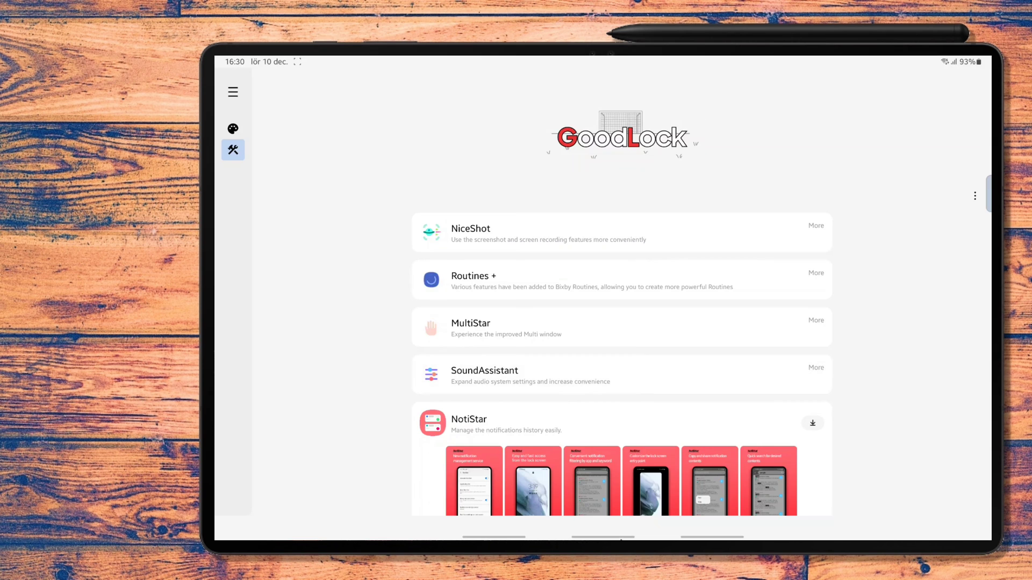
left_click(470, 276)
left_click(601, 179)
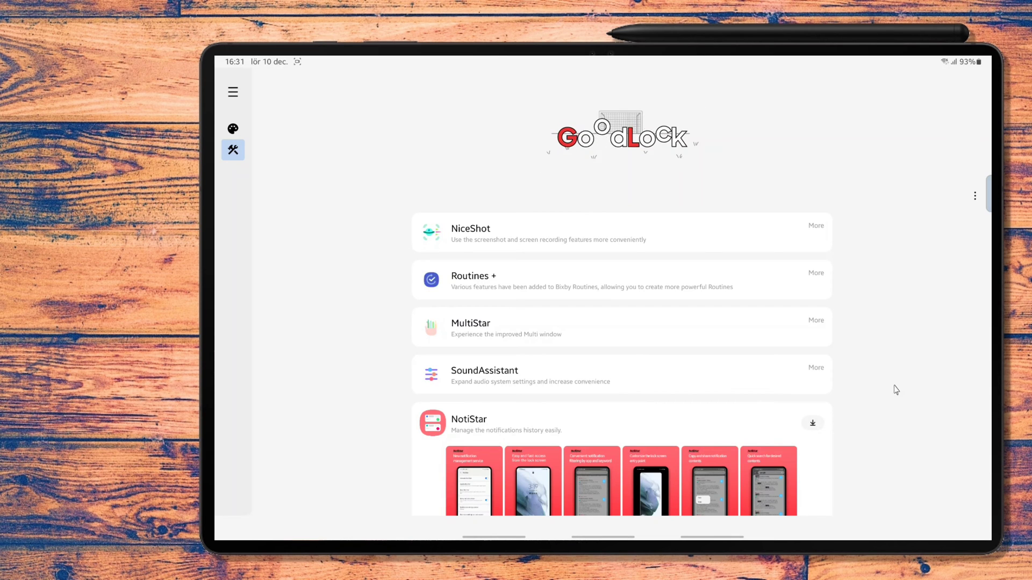
Step: Open MultiStar, glance at I ♡ Galaxy Tablet, then go to the I ♡ Samsung DeX page
left_click(515, 329)
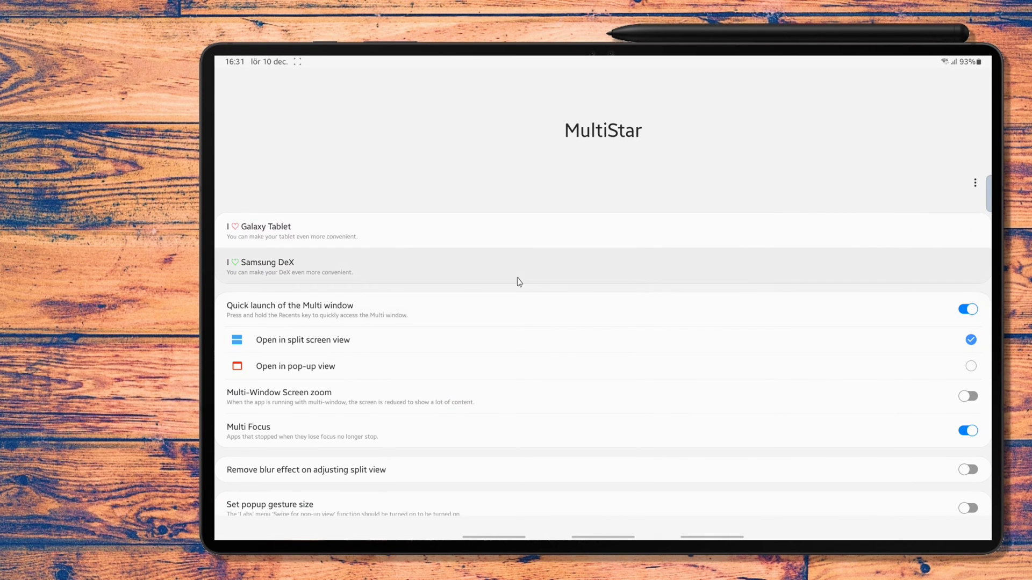
left_click(514, 241)
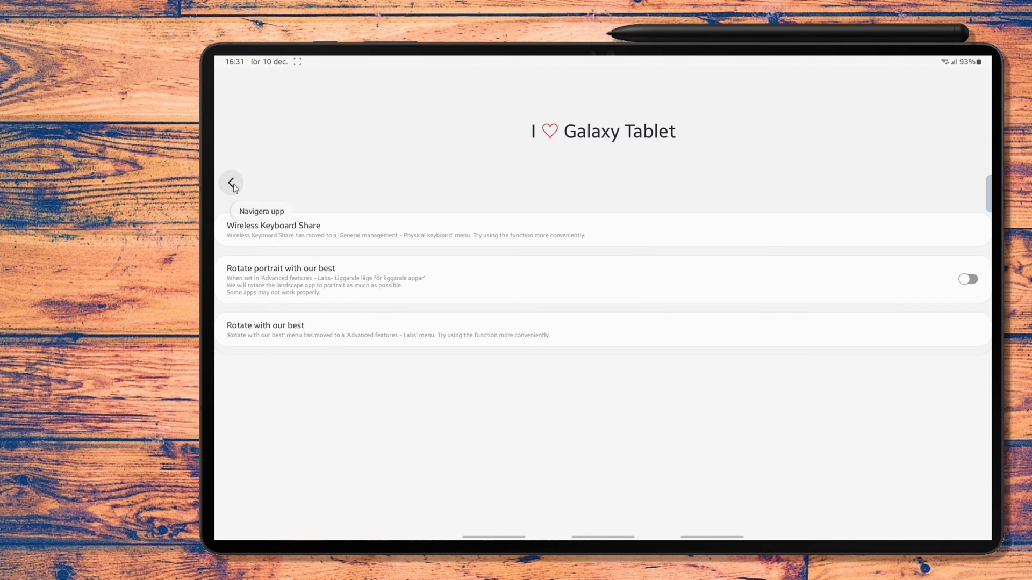
left_click(232, 184)
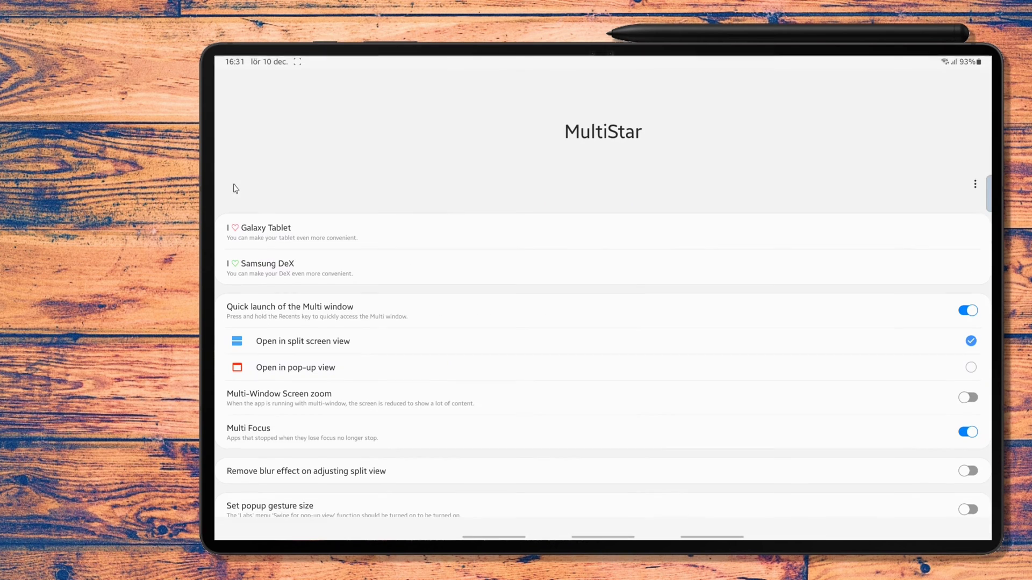
left_click(332, 275)
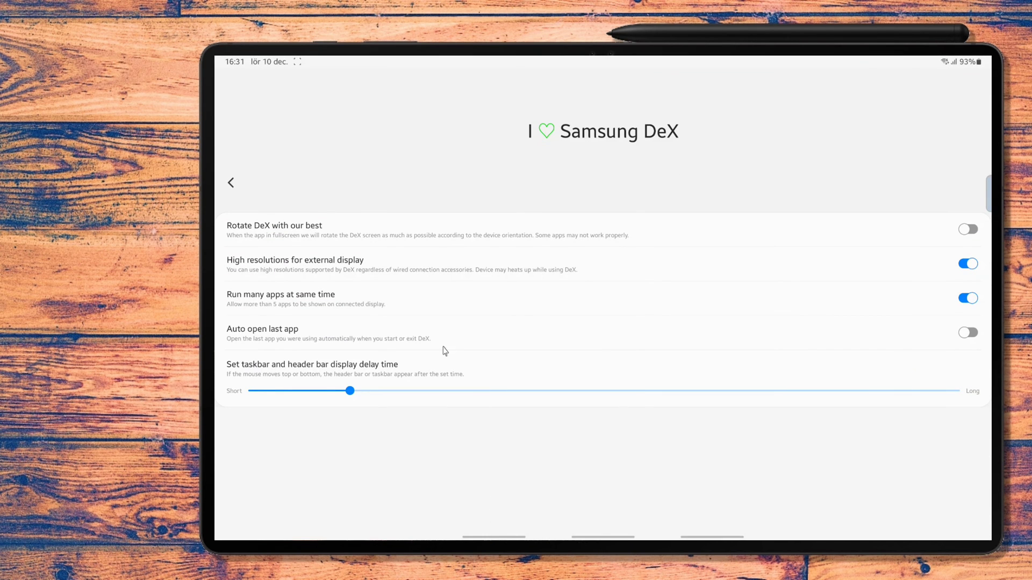
left_click(384, 266)
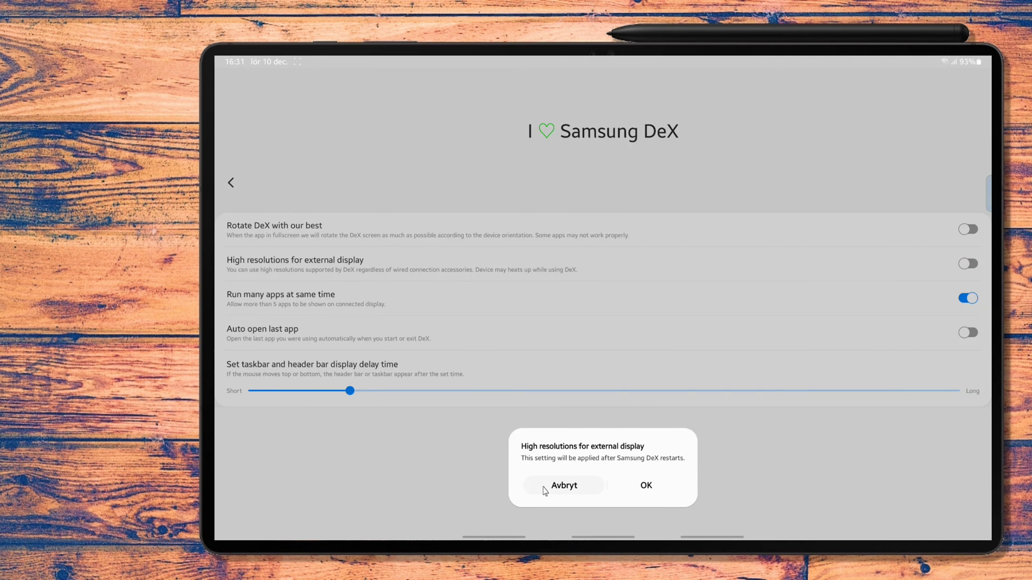
left_click(544, 491)
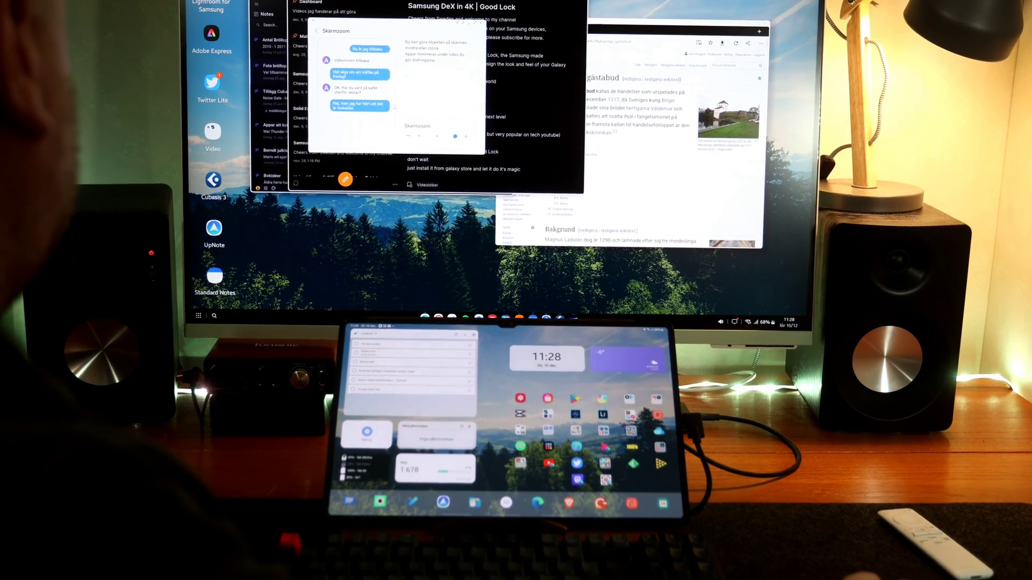
Step: Lower screen zoom one notch, maximize then hide Cubasis 3, and bring up the video editor
left_click(436, 134)
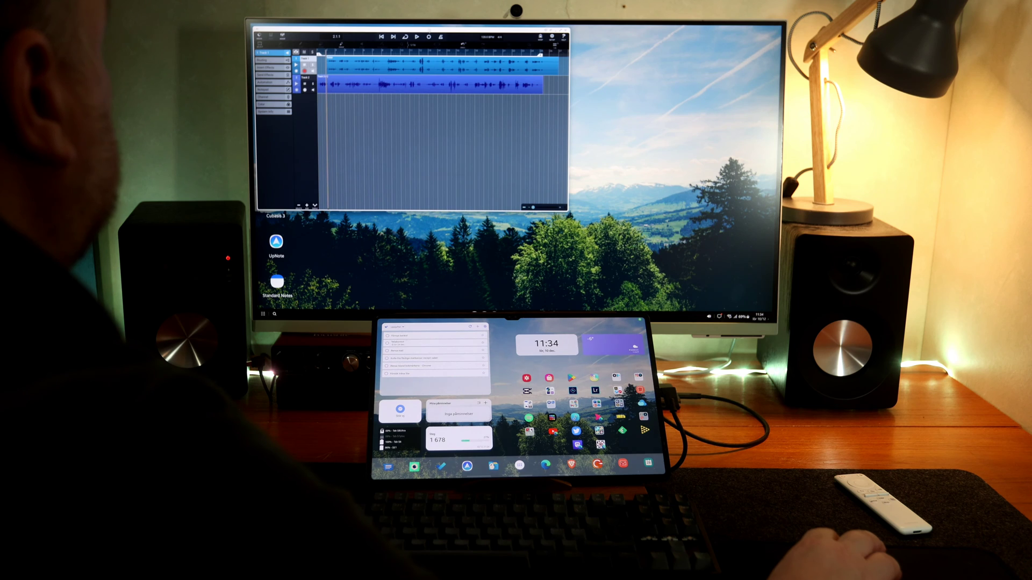
left_click(559, 29)
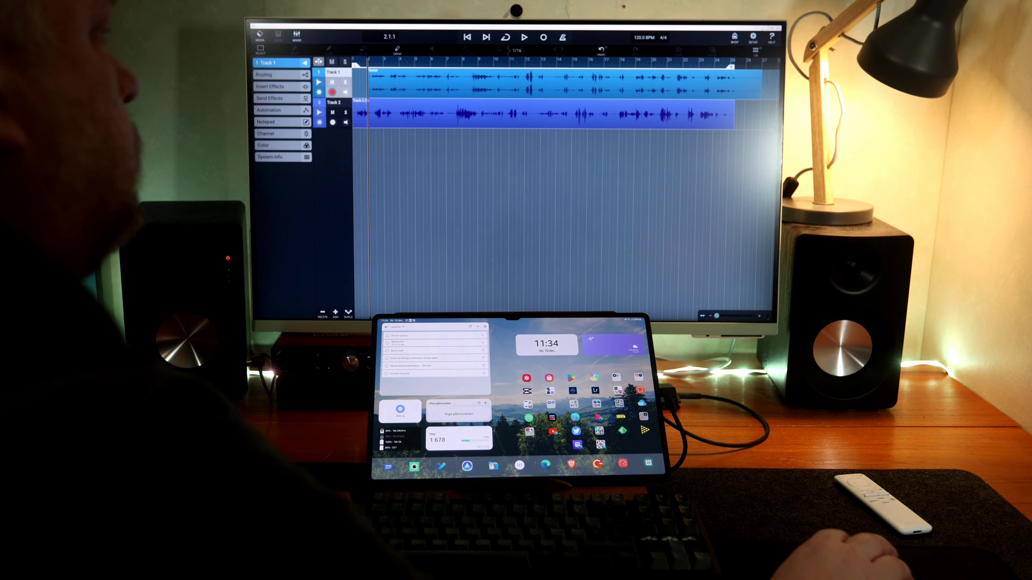
key("super+d")
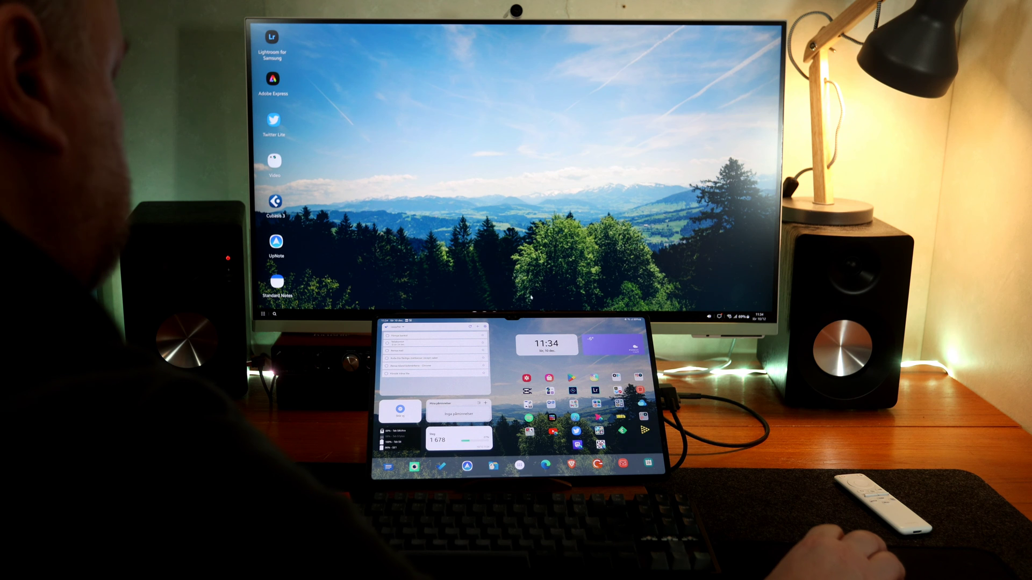
left_click(553, 293)
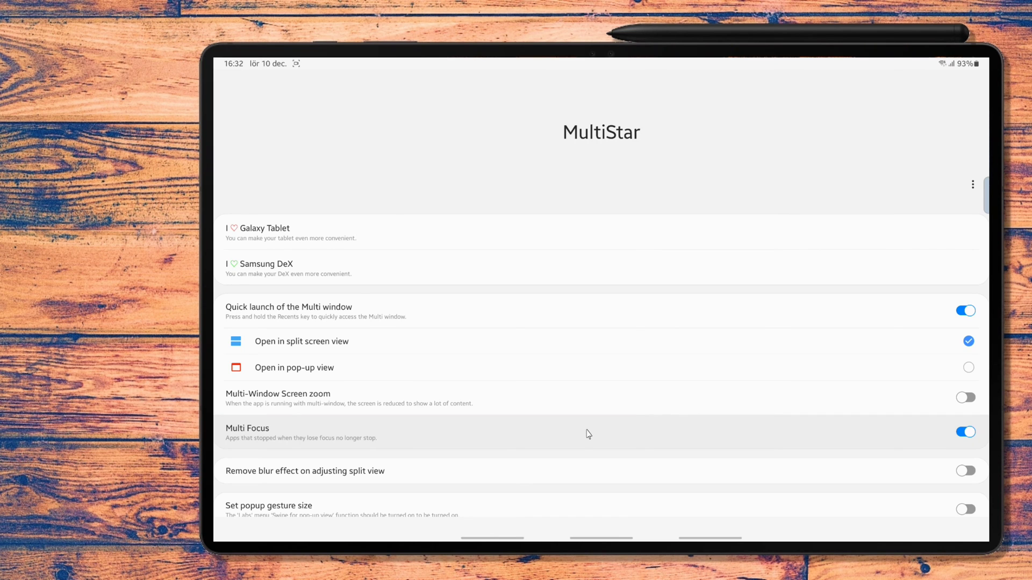
scroll(634, 421, "down", 5)
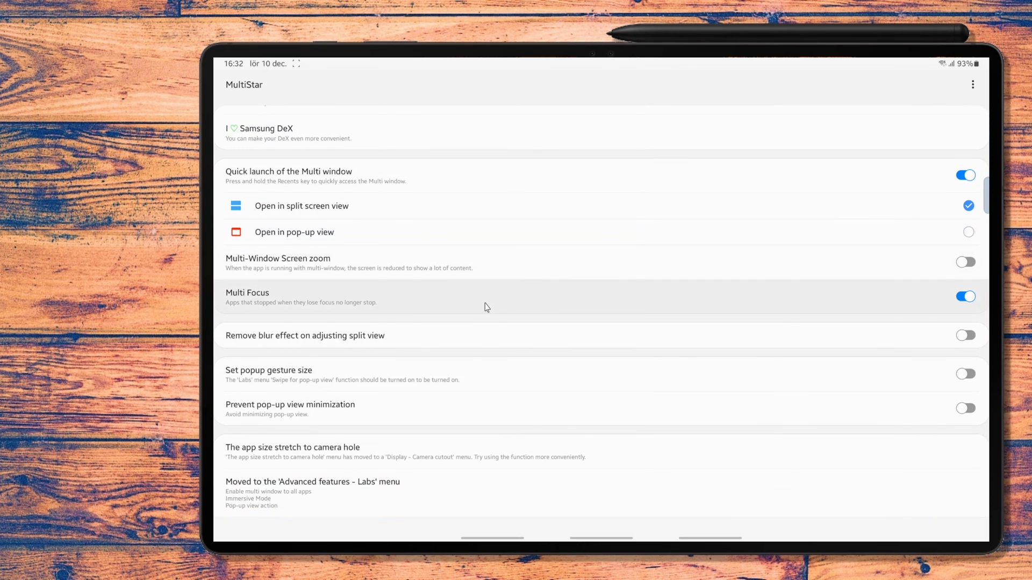
left_click(486, 308)
left_click(486, 307)
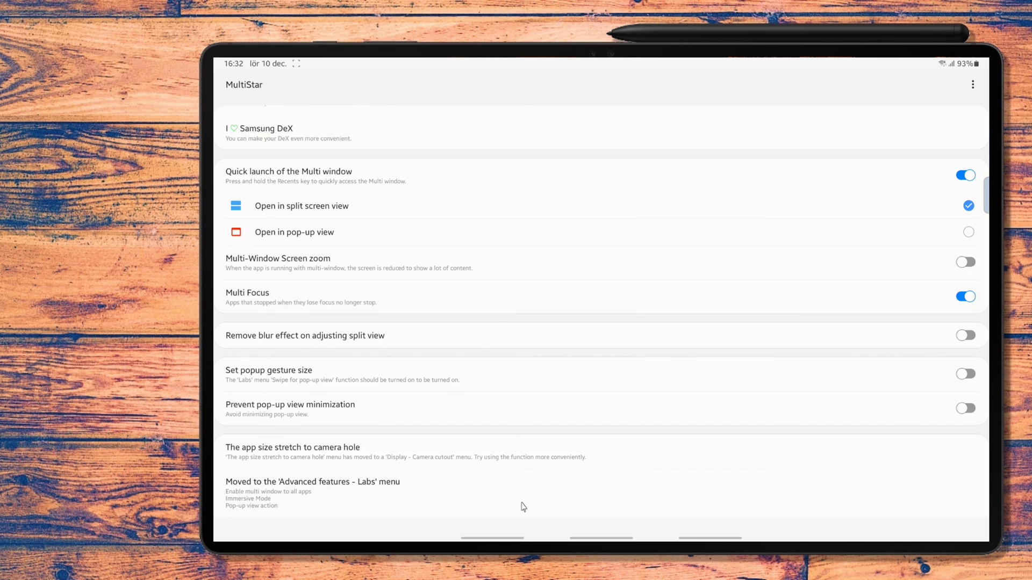
scroll(476, 307, "up", 5)
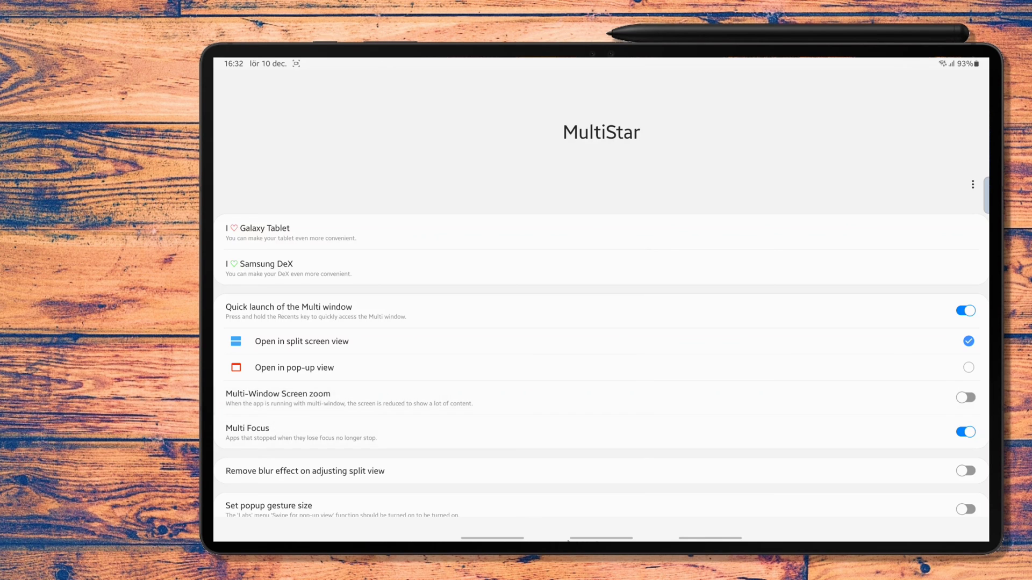
Step: Close all recent apps with Stäng alla to return to the home screen
key("alt+Tab")
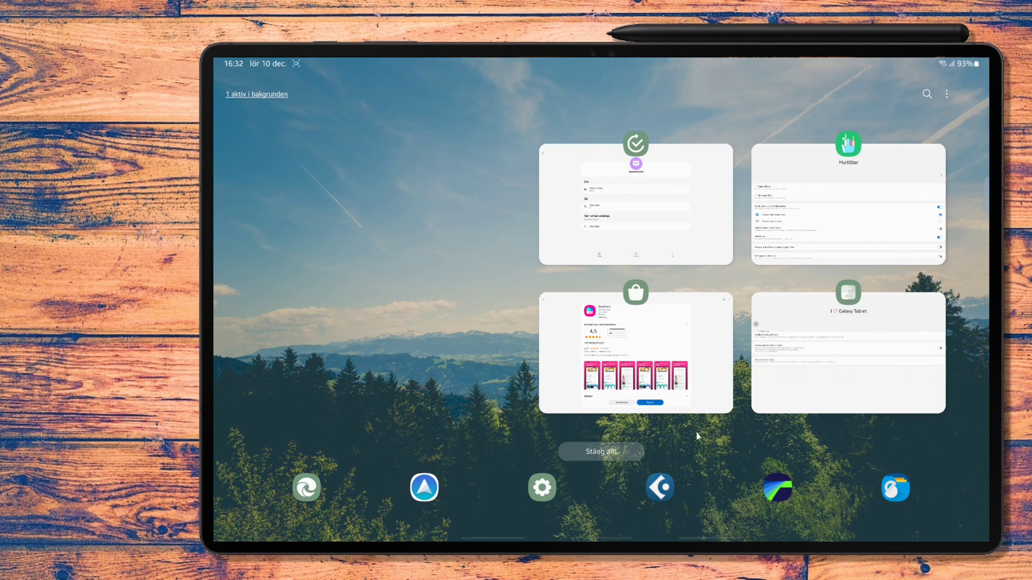
left_click(616, 455)
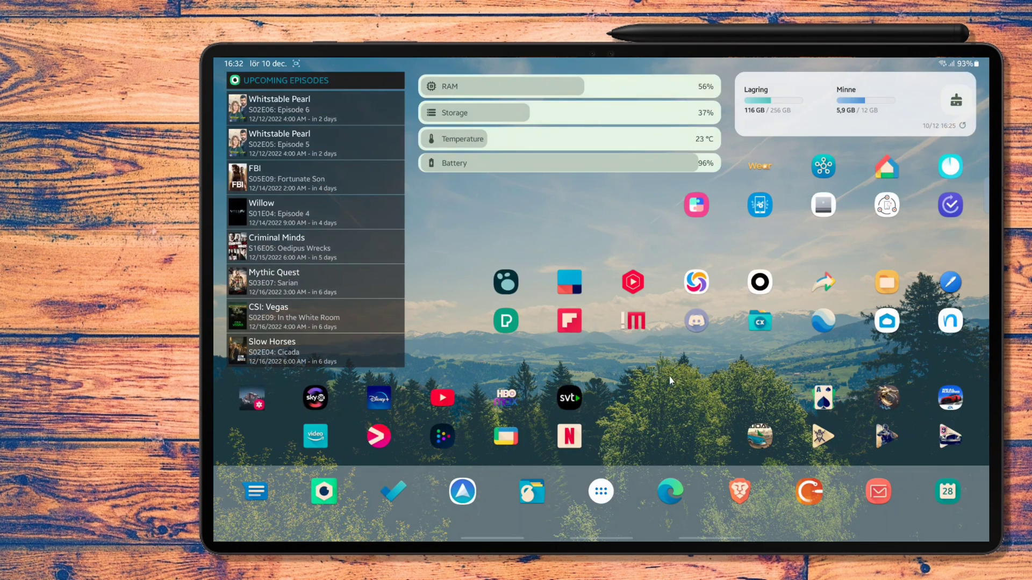